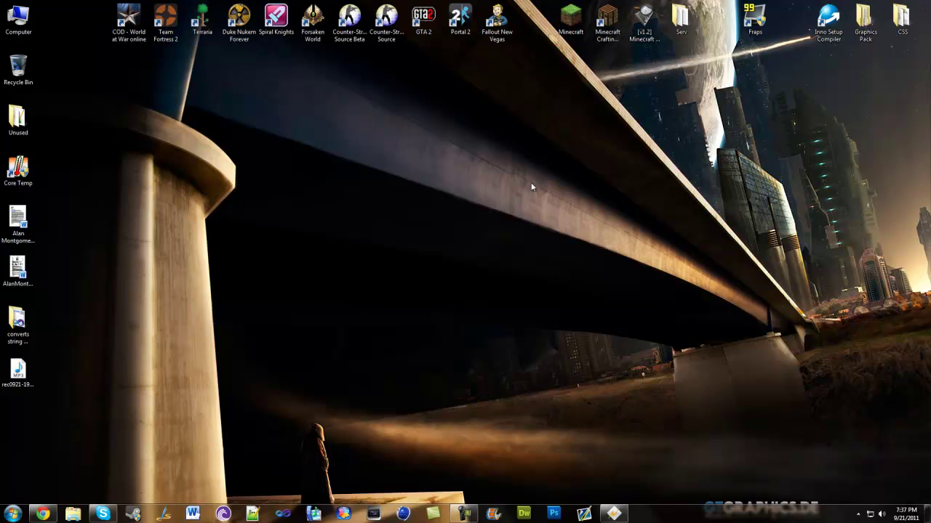
Step: Search Google for toomanyitems in the browser, open the Minecraft Forum result and close the duplicate topic tab
{"action": "left_click", "coordinate": [45, 513]}
{"action": "left_click", "coordinate": [155, 7]}
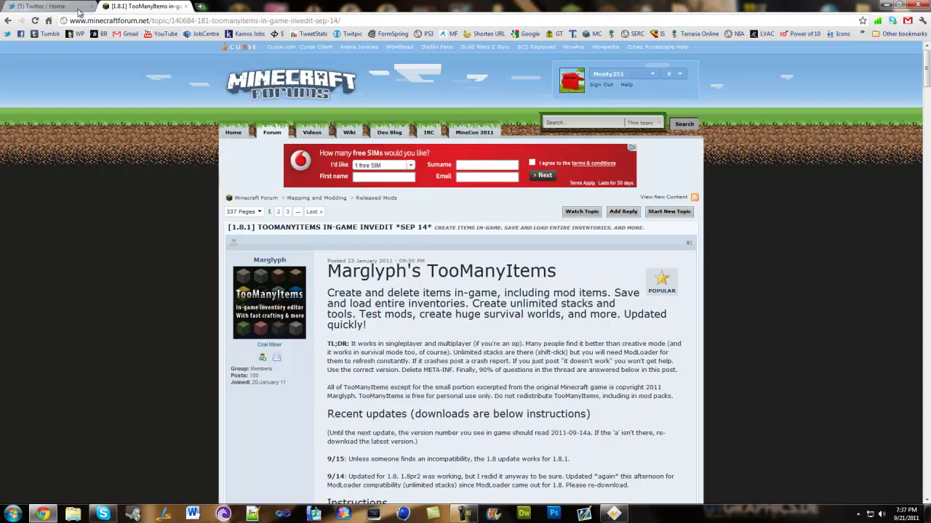
{"action": "left_click", "coordinate": [201, 6]}
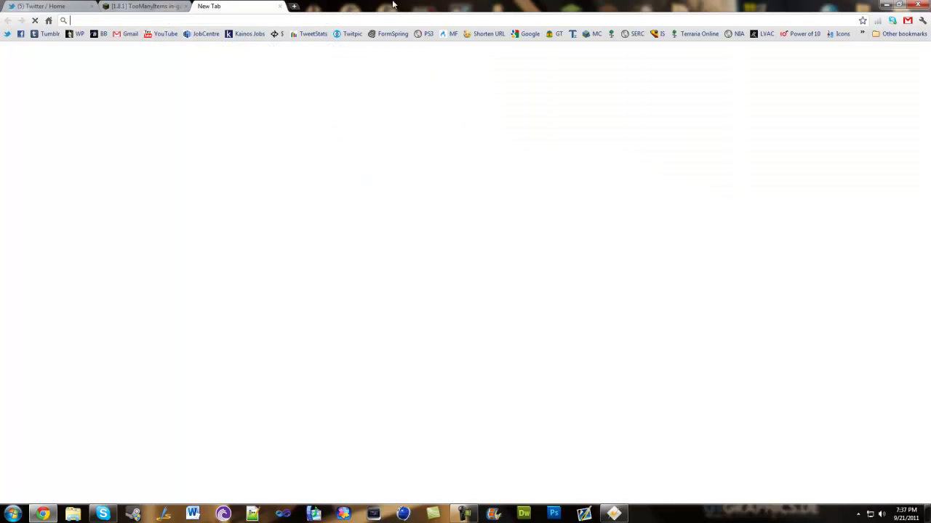
{"action": "left_click", "coordinate": [529, 35]}
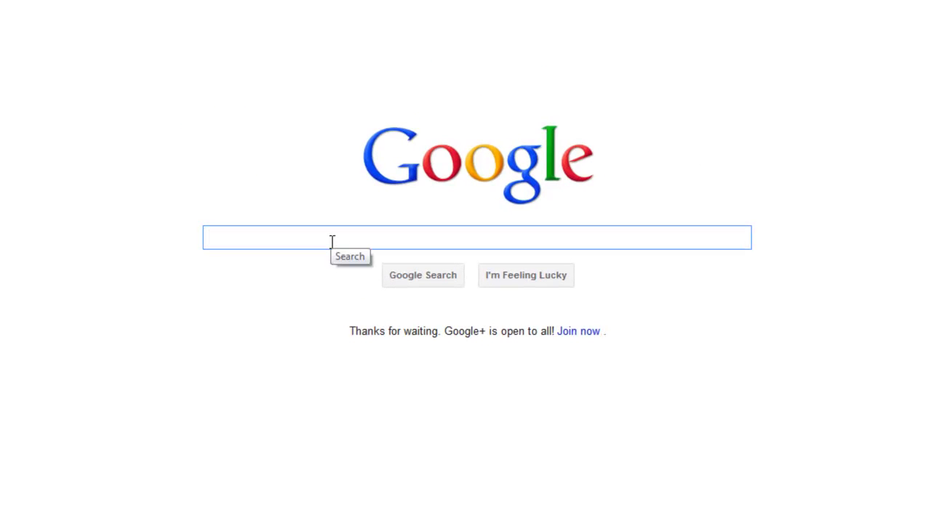
{"action": "type", "text": "toomanyitems"}
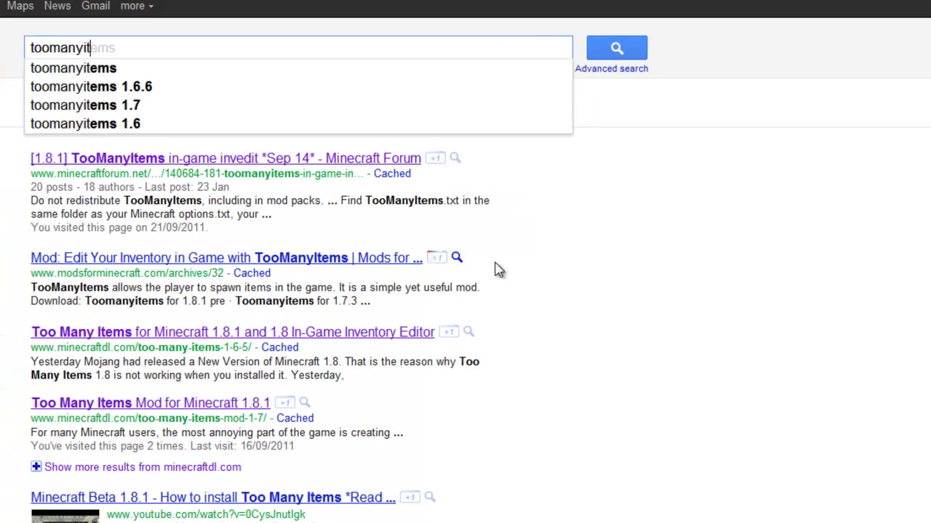
{"action": "key", "text": "Return"}
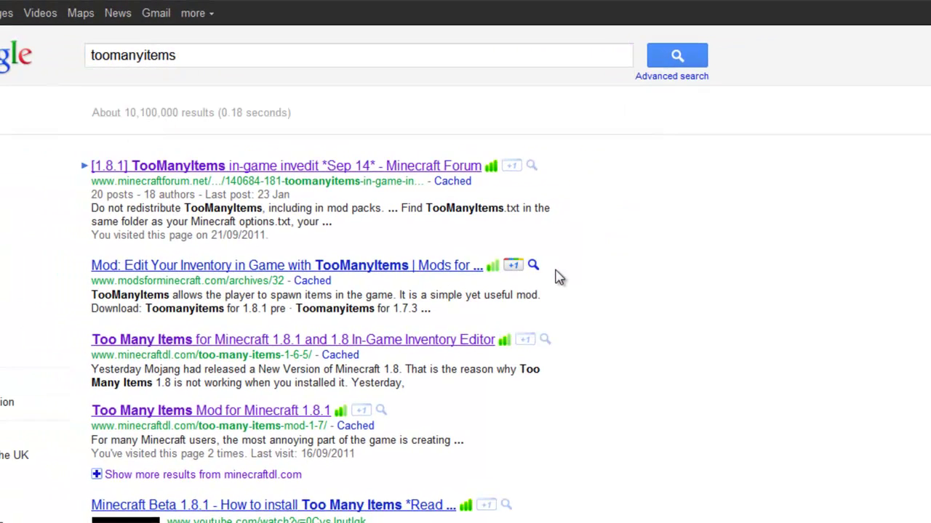
{"action": "left_click", "coordinate": [352, 169]}
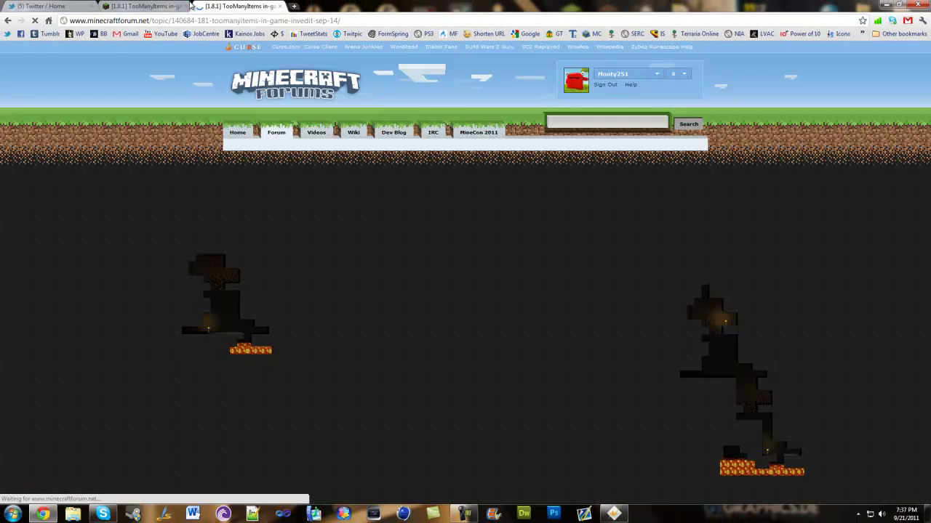
{"action": "left_click", "coordinate": [186, 6]}
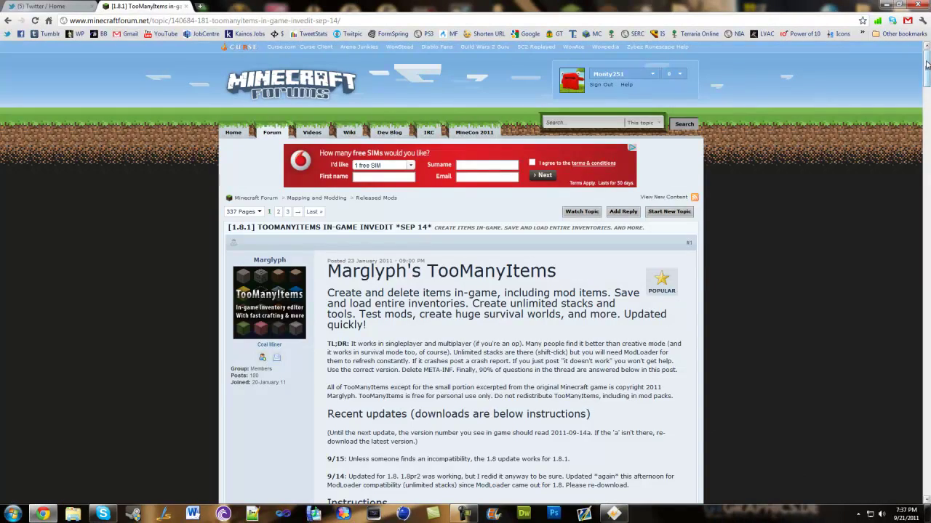
Step: Download TooManyItems for 1.8.1 / 1.8 from the forum post, skipping the ad page and closing its tab
{"action": "scroll", "coordinate": [926, 65], "scroll_direction": "down", "scroll_amount": 10}
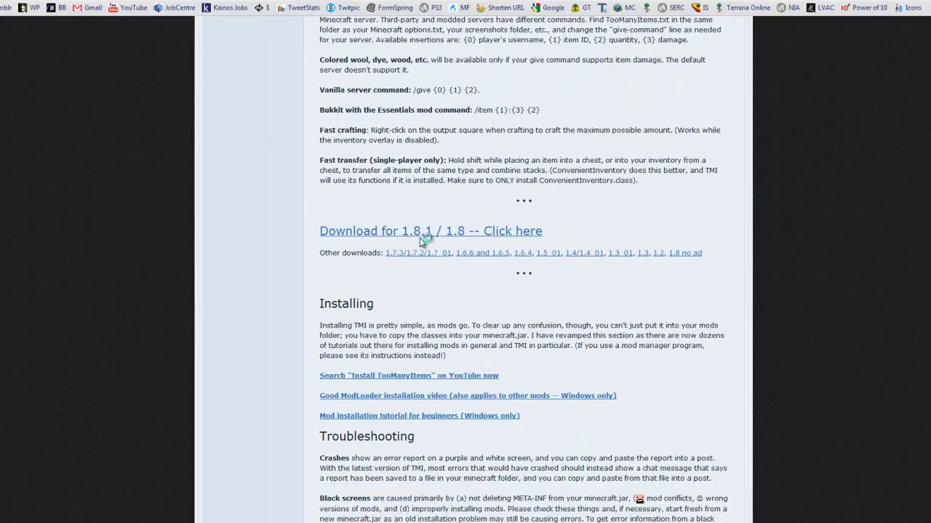
{"action": "left_click", "coordinate": [463, 276]}
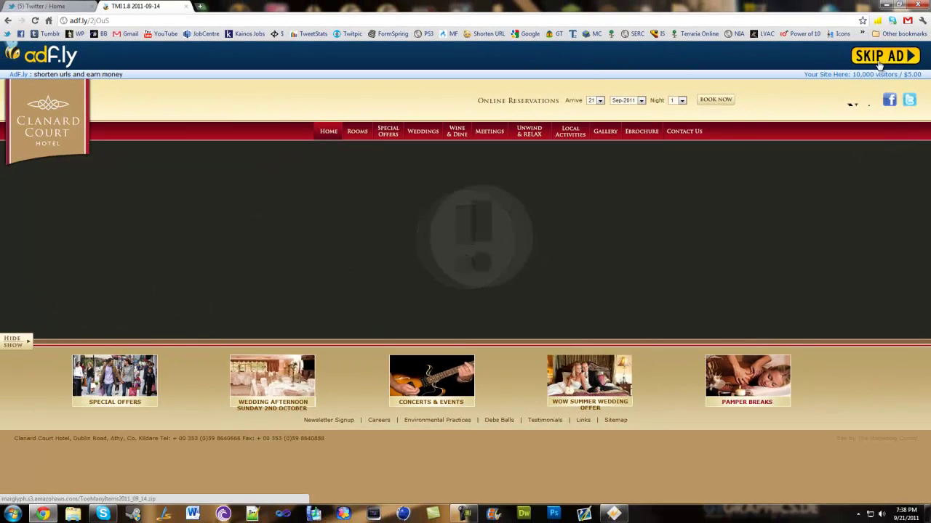
{"action": "left_click", "coordinate": [879, 64]}
{"action": "left_click", "coordinate": [186, 6]}
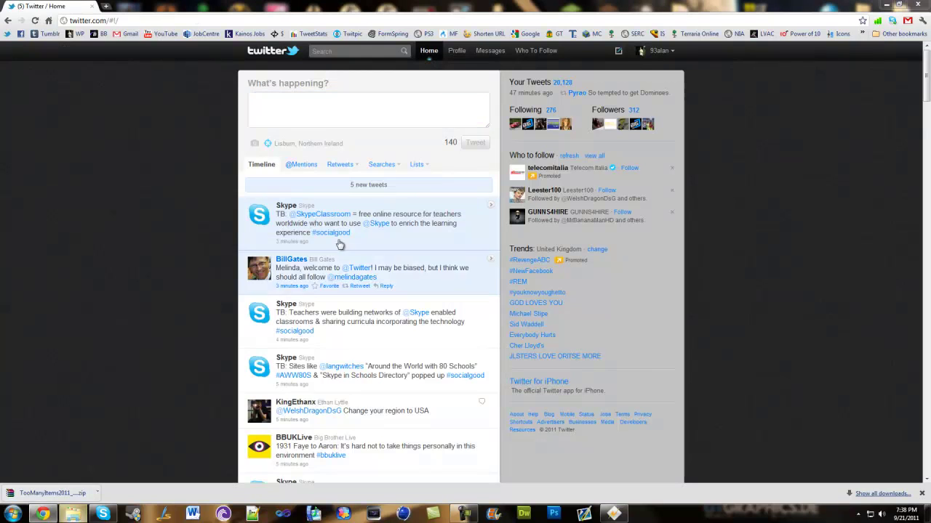
Step: Transfer the TooManyItems2011_09_14 archive from the Downloads folder to the middle of the desktop
{"action": "key", "text": "super+e"}
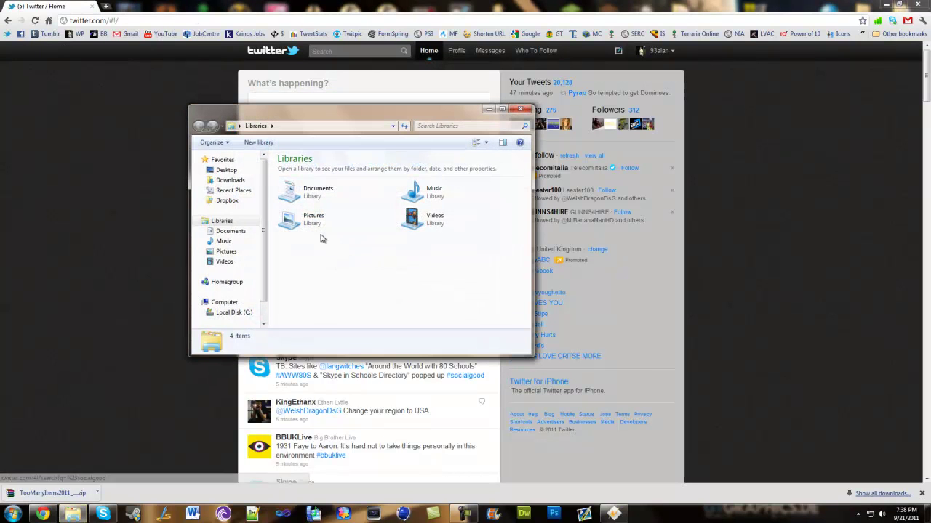
{"action": "left_click", "coordinate": [229, 181]}
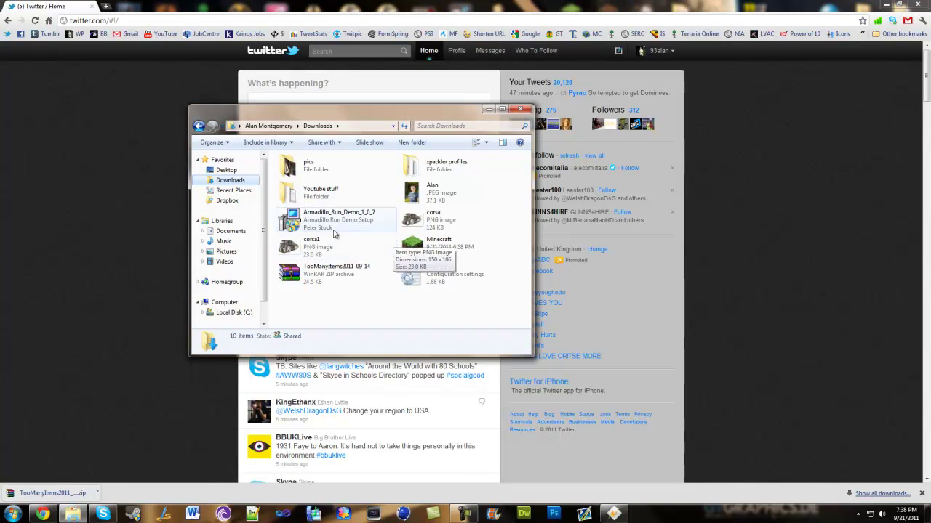
{"action": "left_click", "coordinate": [337, 271]}
{"action": "key", "text": "alt+F4"}
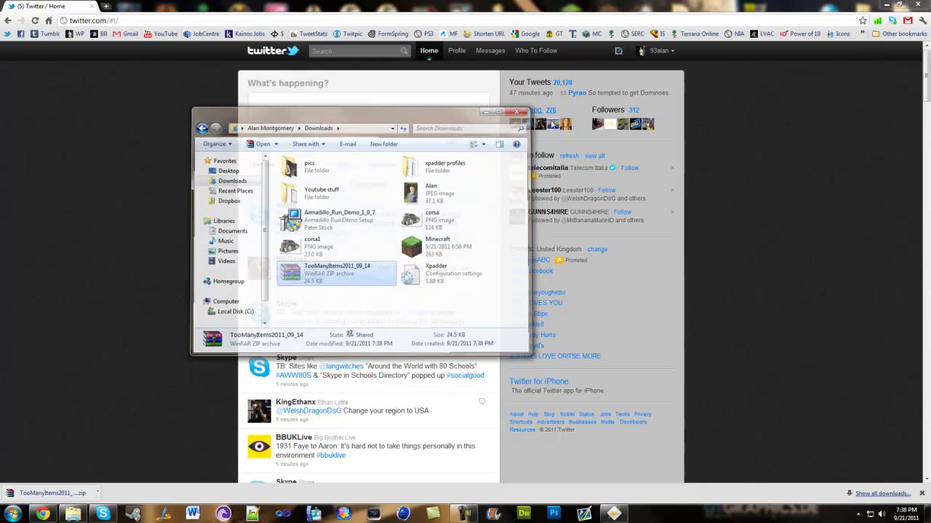
{"action": "key", "text": "super+d"}
{"action": "key", "text": "ctrl+v"}
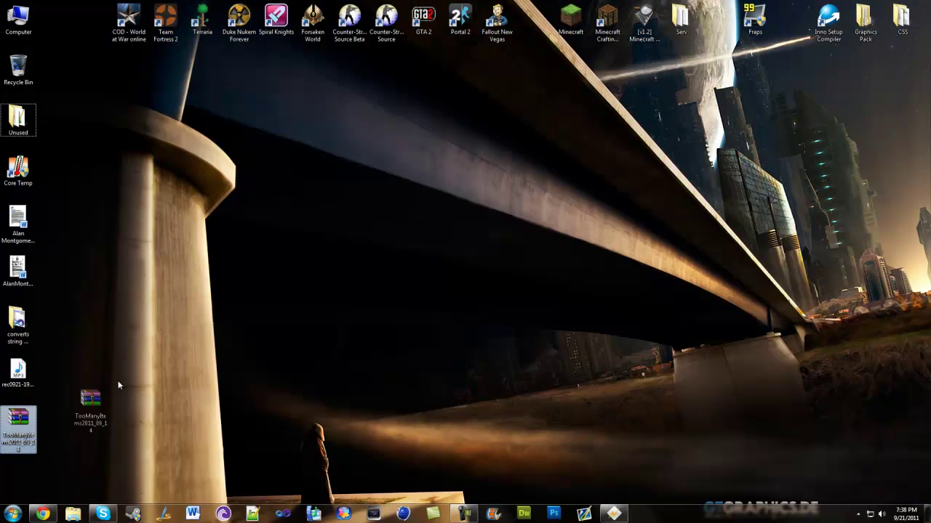
{"action": "left_click_drag", "start_coordinate": [118, 383], "coordinate": [415, 205]}
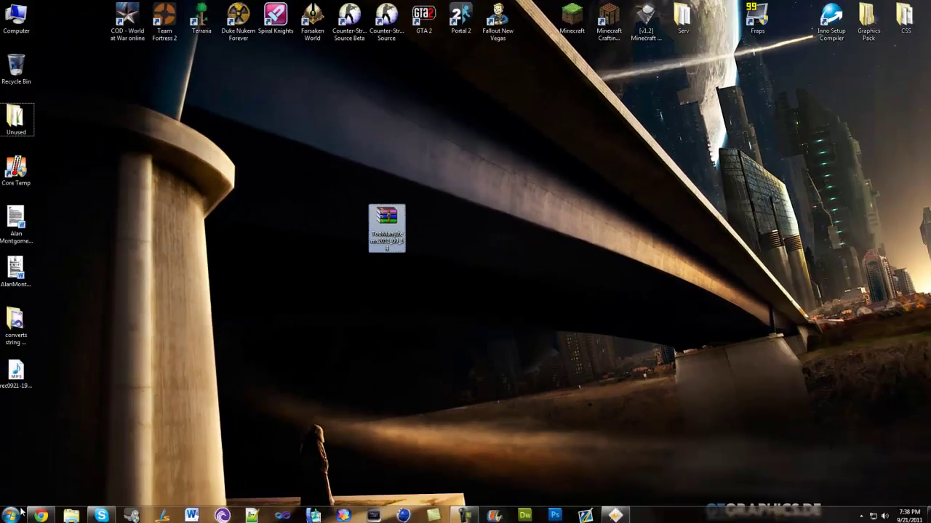
{"action": "left_click", "coordinate": [192, 400]}
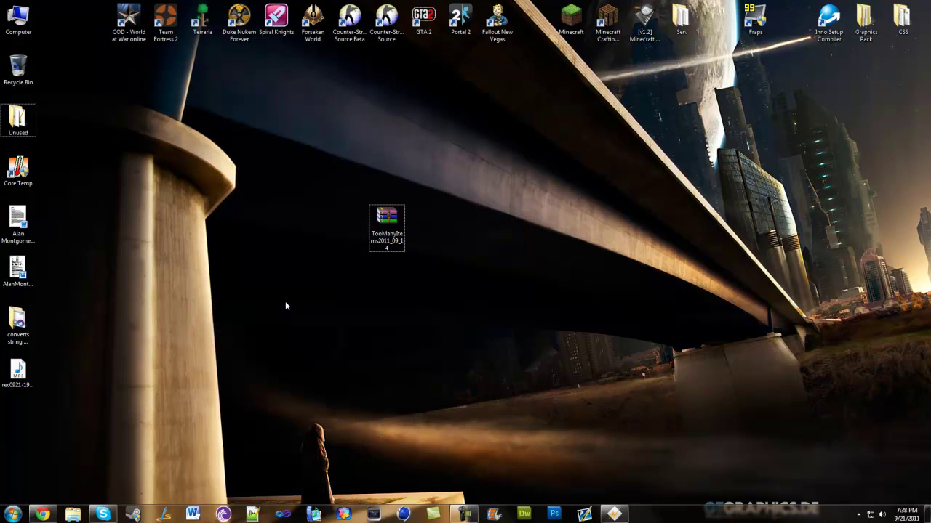
Step: Open the AppData Roaming folder by running %appdata%
{"action": "left_click", "coordinate": [13, 515]}
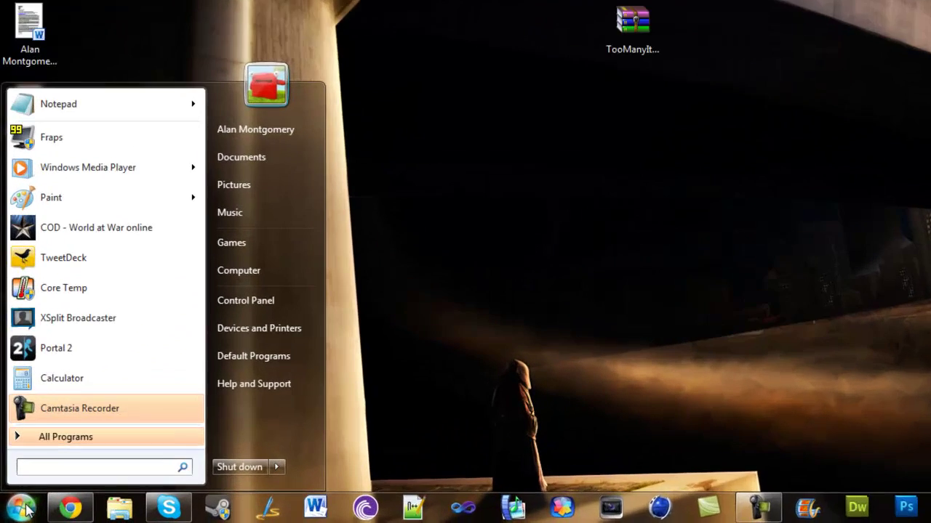
{"action": "key", "text": "Escape"}
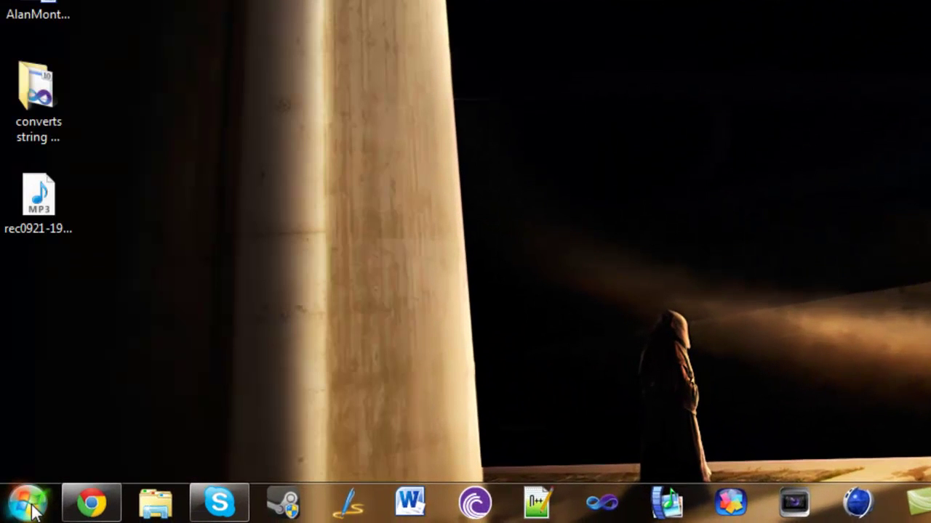
{"action": "left_click", "coordinate": [13, 516]}
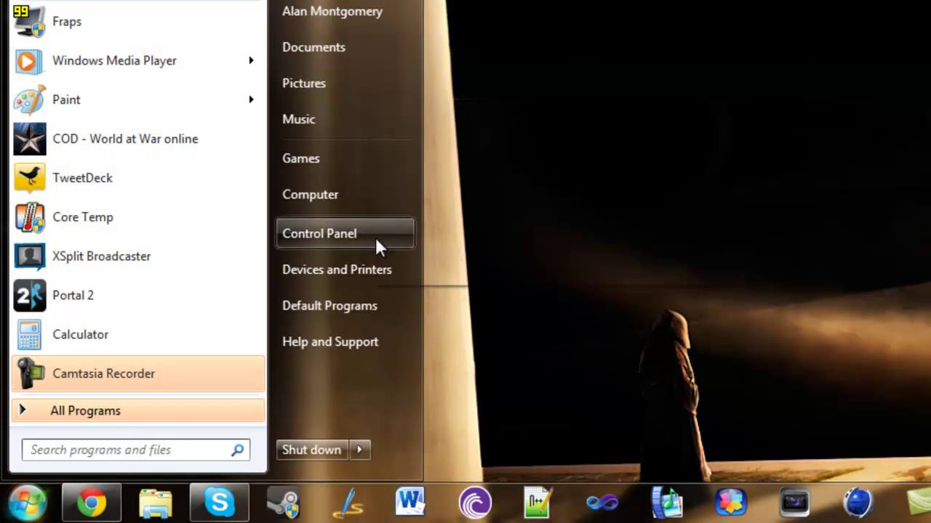
{"action": "left_click", "coordinate": [111, 452]}
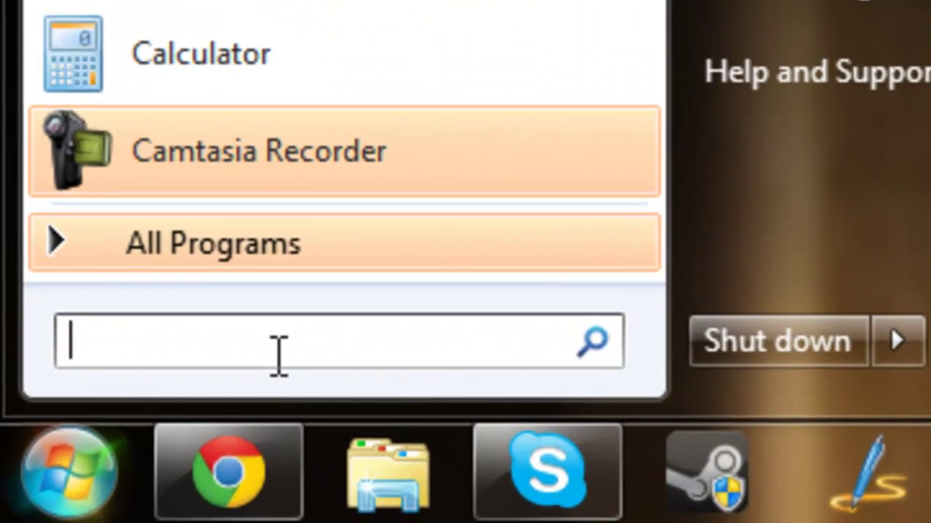
{"action": "type", "text": "%appdat"}
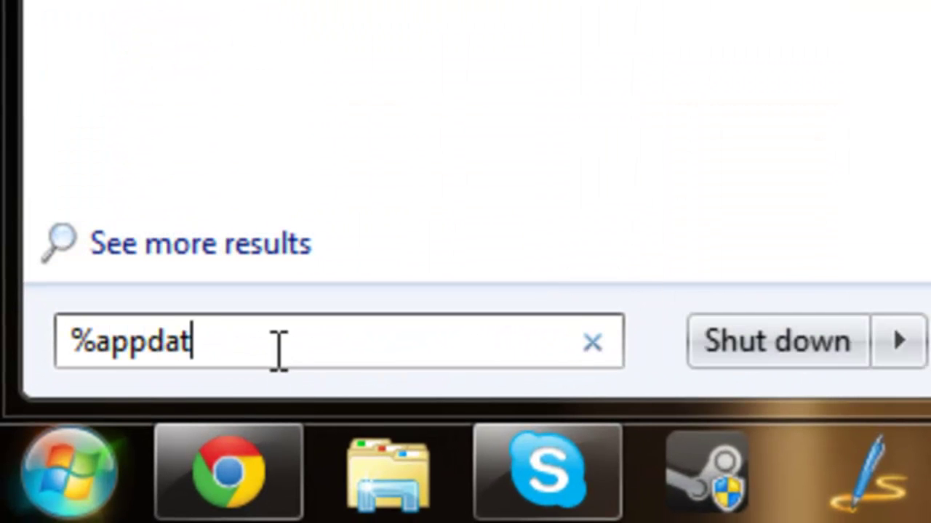
{"action": "type", "text": "a%"}
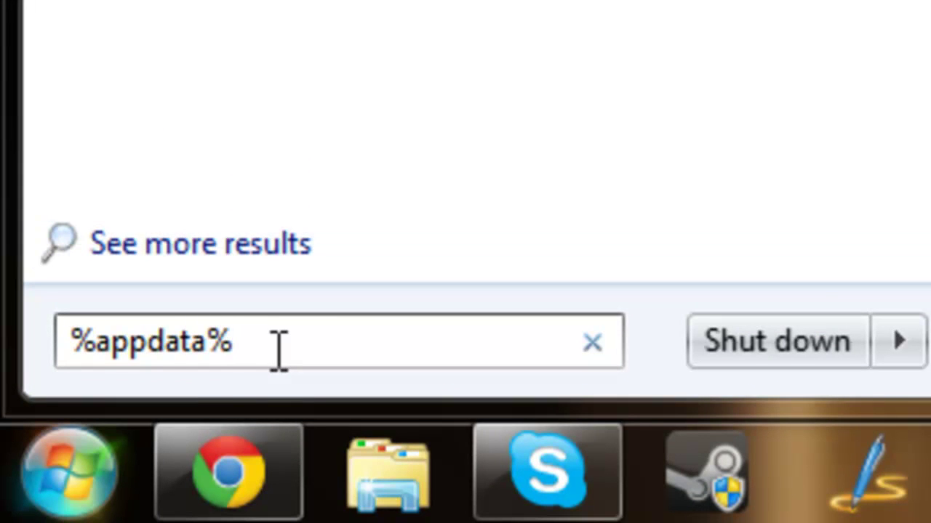
{"action": "key", "text": "Return"}
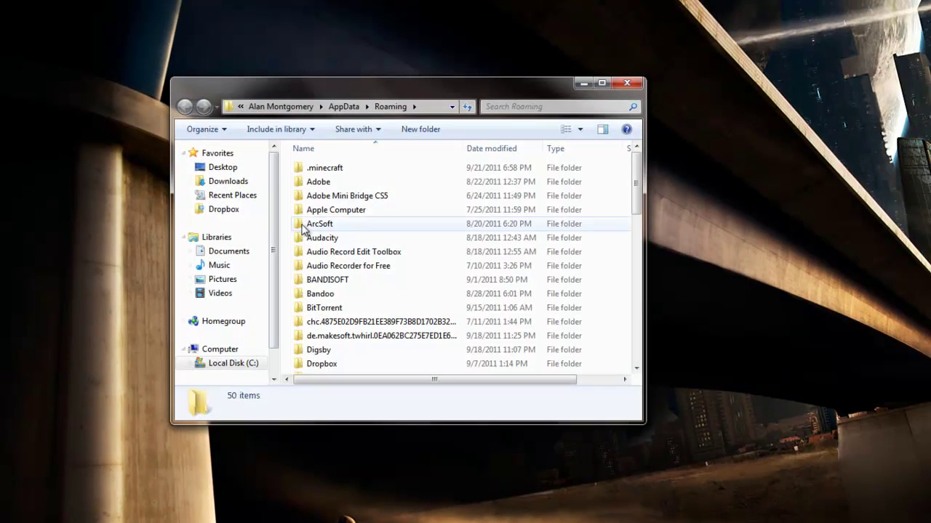
Step: Open the bin folder inside the .minecraft folder
{"action": "left_click", "coordinate": [321, 168]}
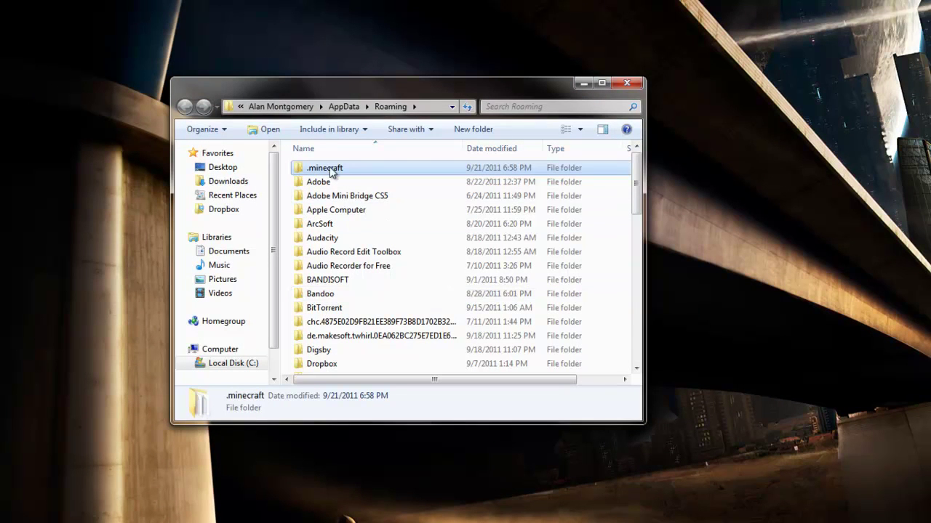
{"action": "double_click", "coordinate": [369, 169]}
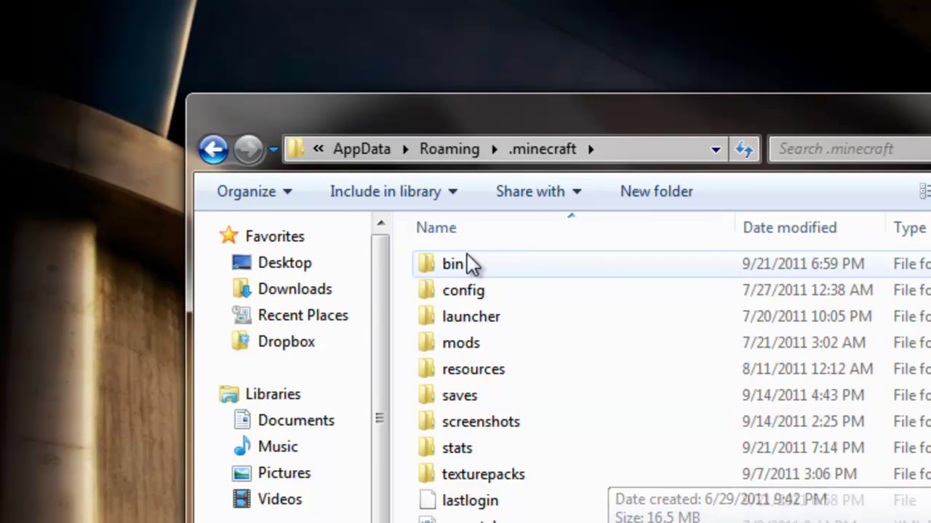
{"action": "left_click", "coordinate": [509, 269]}
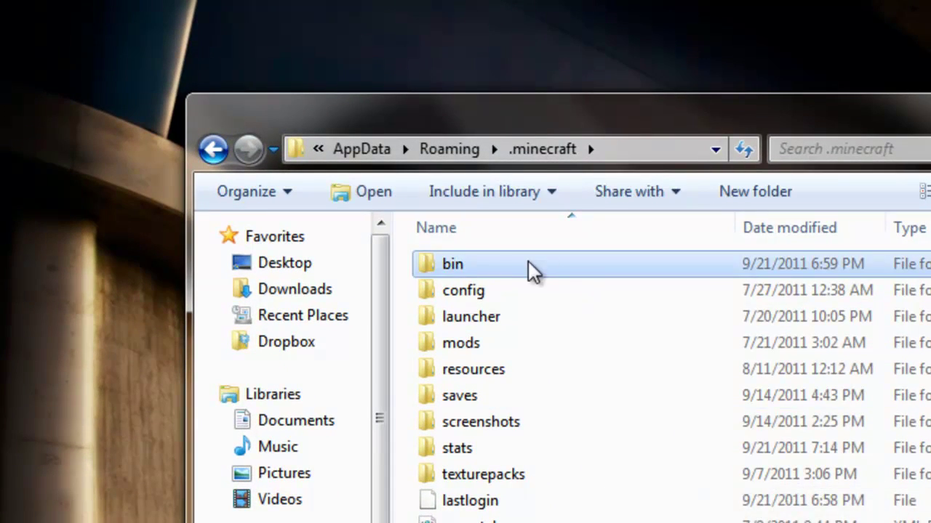
{"action": "double_click", "coordinate": [528, 266]}
{"action": "left_click", "coordinate": [411, 255]}
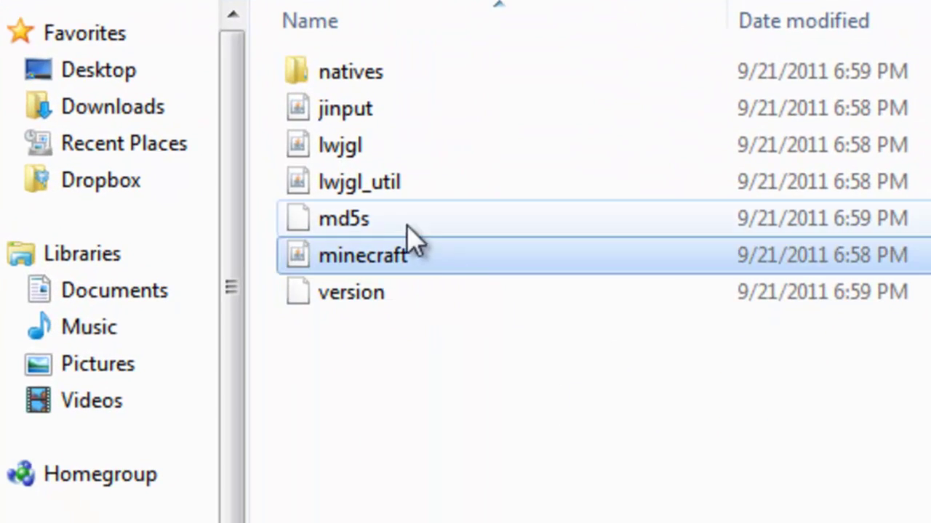
{"action": "right_click", "coordinate": [392, 260]}
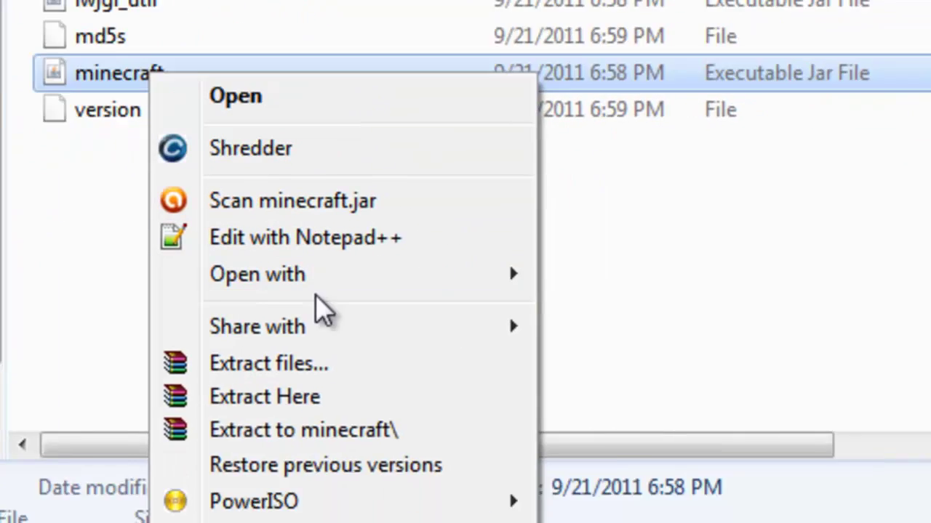
{"action": "mouse_move", "coordinate": [465, 287]}
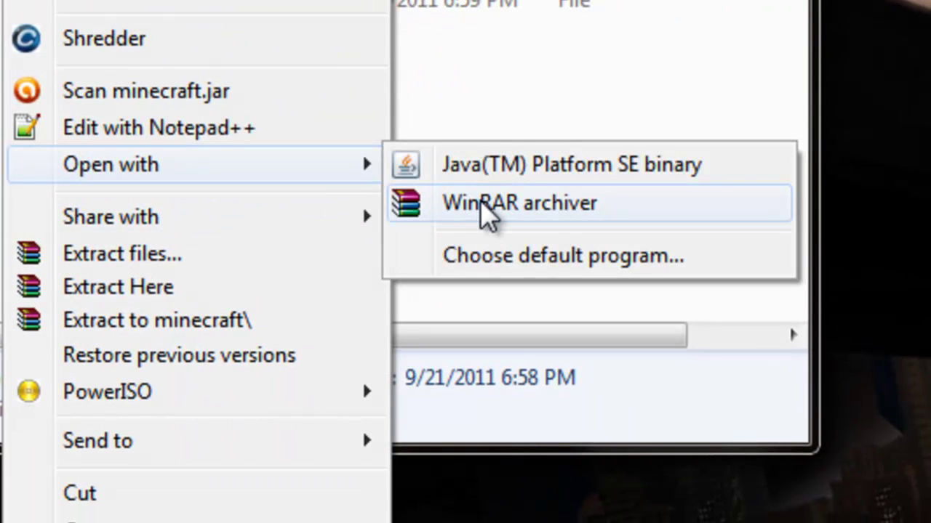
Step: Search Google for winrar and open the WinRAR archiver result from rarlab.com
{"action": "left_click", "coordinate": [509, 87]}
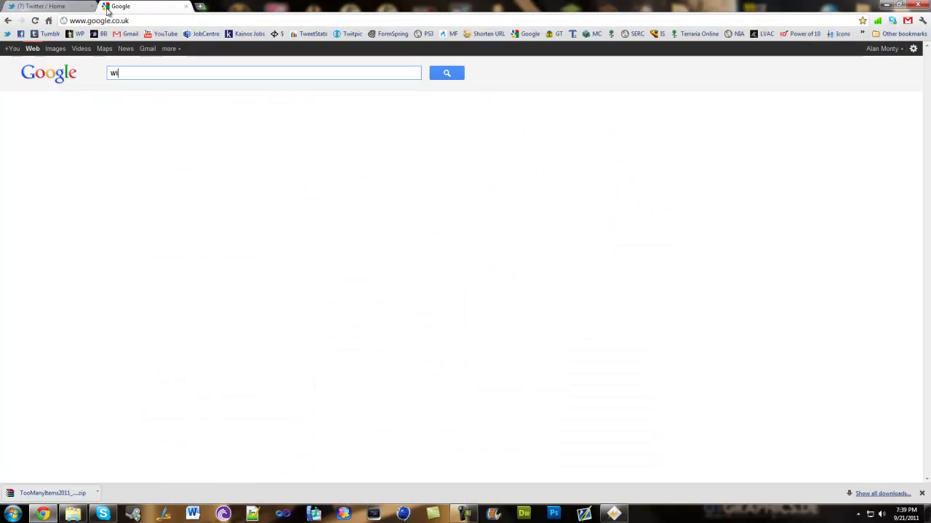
{"action": "type", "text": "ra"}
{"action": "key", "text": "Return"}
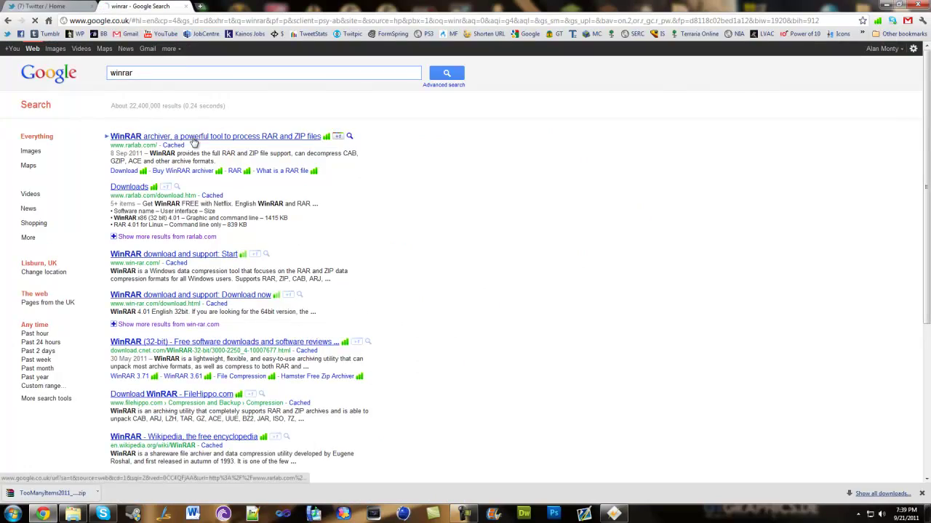
{"action": "left_click", "coordinate": [209, 143]}
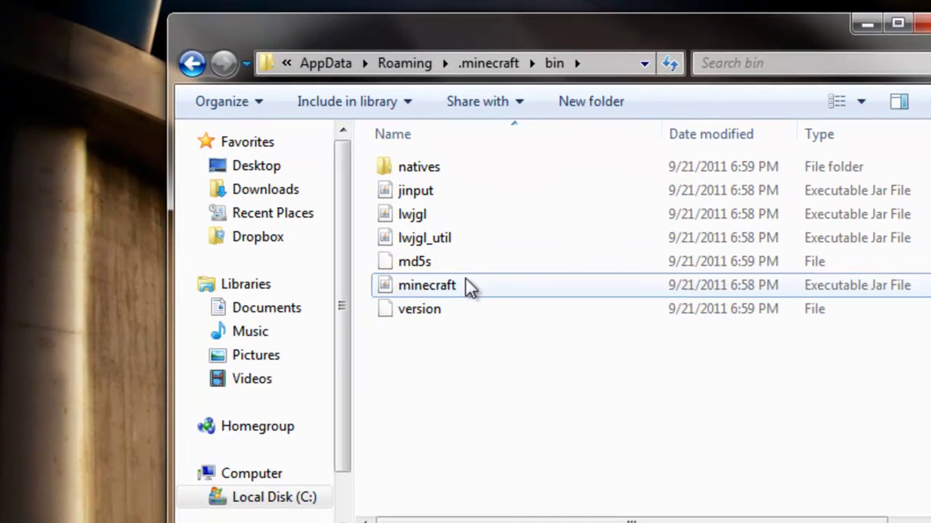
Step: Open the minecraft jar file in the bin folder with WinRAR archiver
{"action": "left_click", "coordinate": [466, 285]}
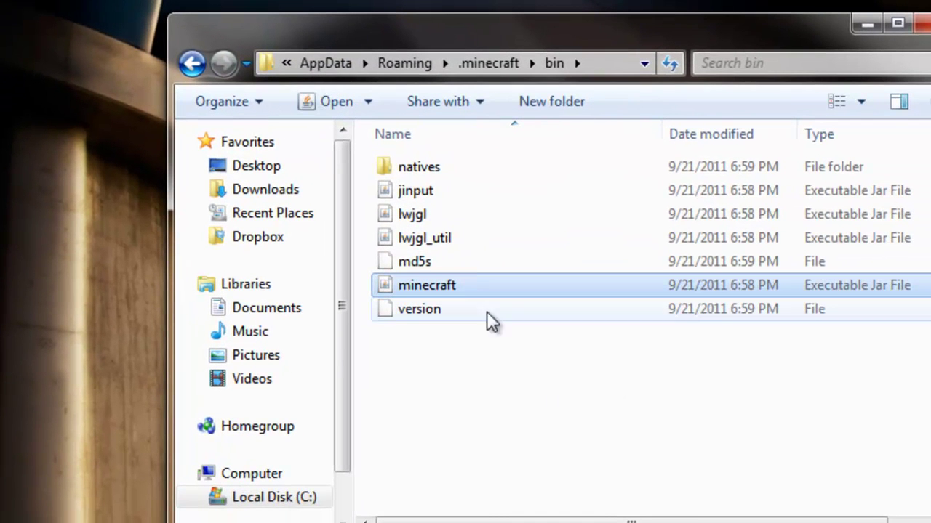
{"action": "right_click", "coordinate": [445, 284]}
{"action": "mouse_move", "coordinate": [523, 411]}
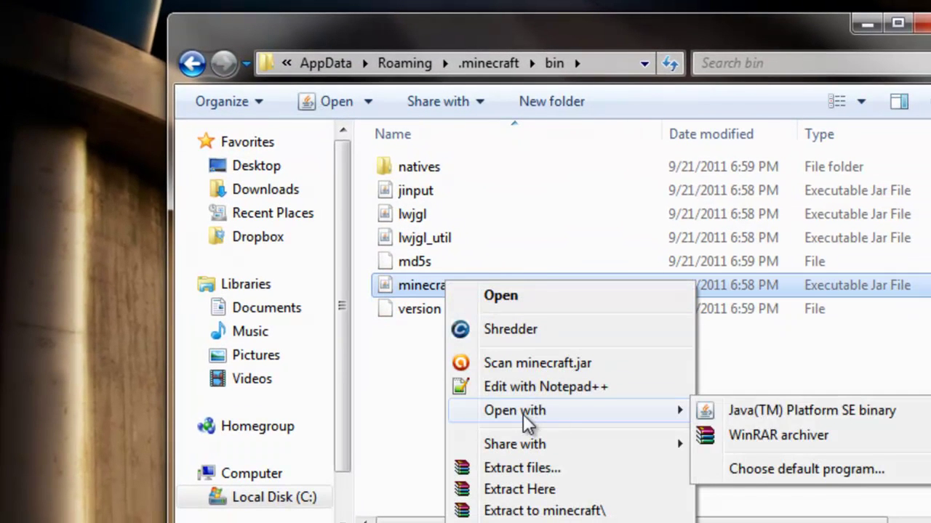
{"action": "left_click", "coordinate": [740, 437]}
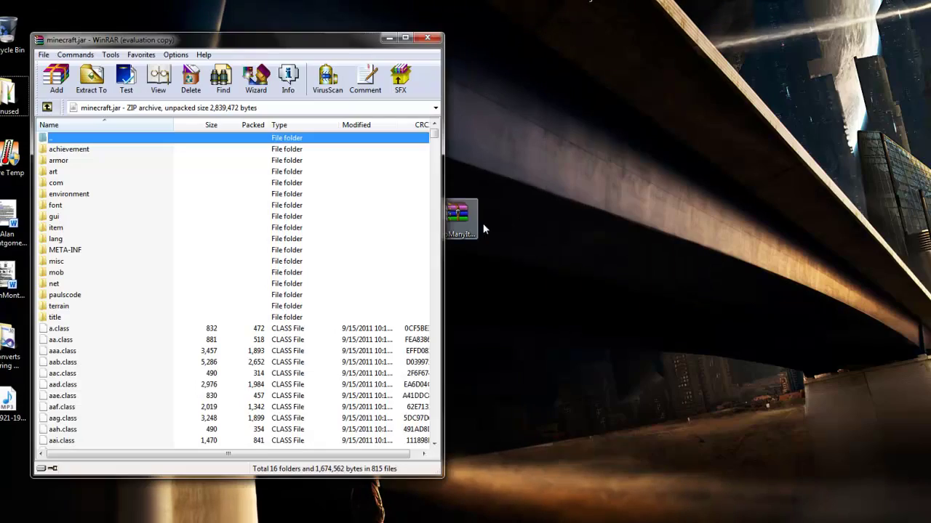
Step: Open the TooManyItems2011_09_14.zip archive from the desktop and place its window beside the minecraft.jar archive
{"action": "double_click", "coordinate": [451, 219]}
{"action": "left_click_drag", "start_coordinate": [398, 98], "coordinate": [759, 39]}
{"action": "left_click", "coordinate": [771, 203]}
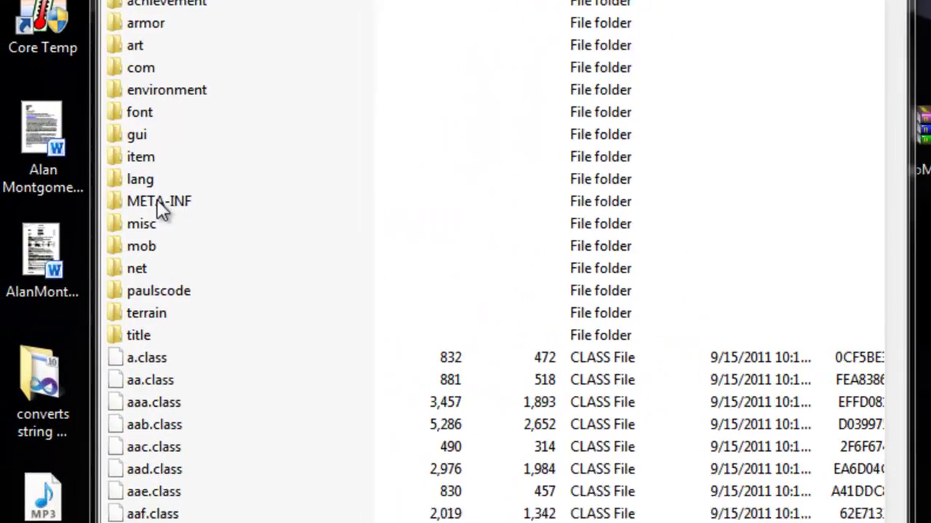
Step: Delete the META-INF folder from the minecraft.jar archive
{"action": "left_click", "coordinate": [47, 250]}
{"action": "left_click", "coordinate": [195, 203]}
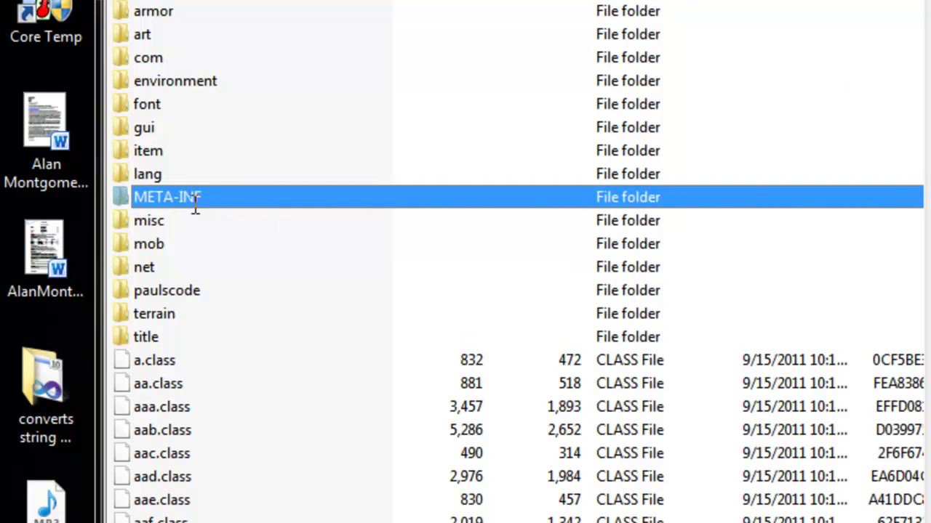
{"action": "key", "text": "Escape"}
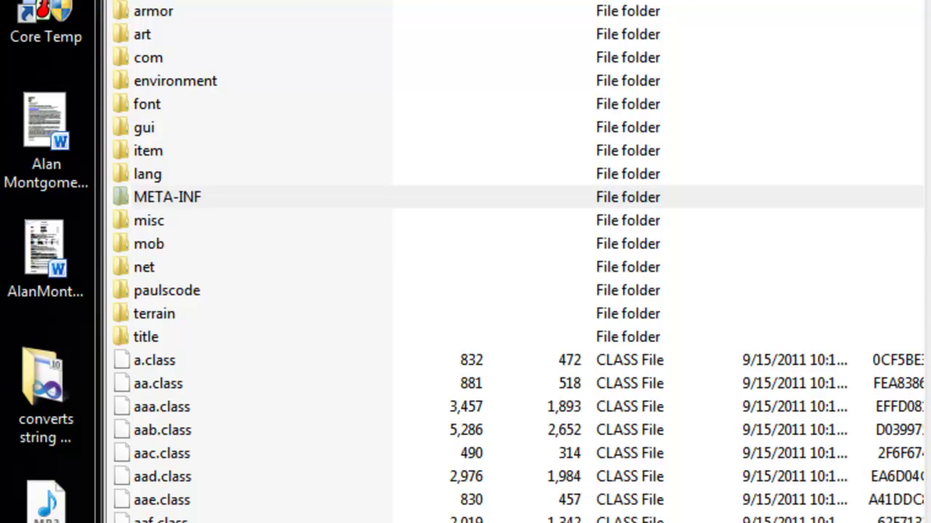
{"action": "right_click", "coordinate": [172, 199]}
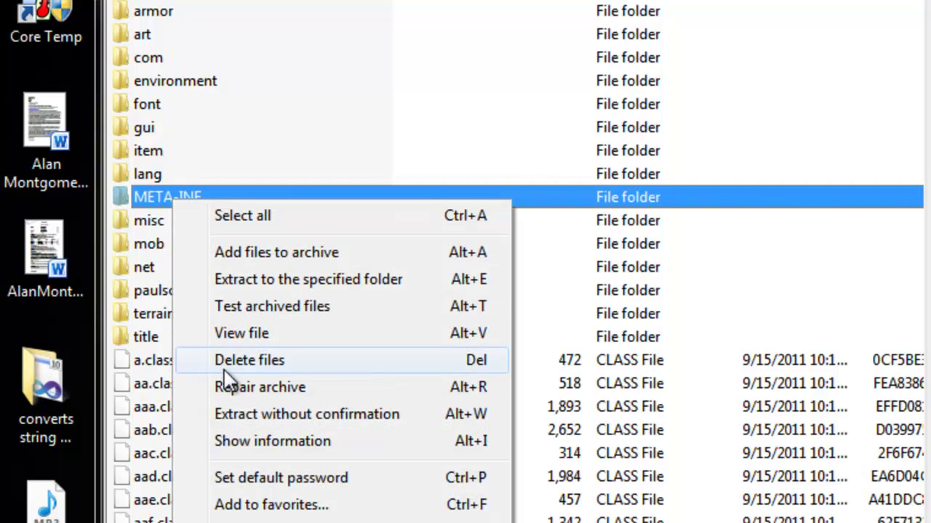
{"action": "left_click", "coordinate": [141, 210]}
{"action": "key", "text": "Escape"}
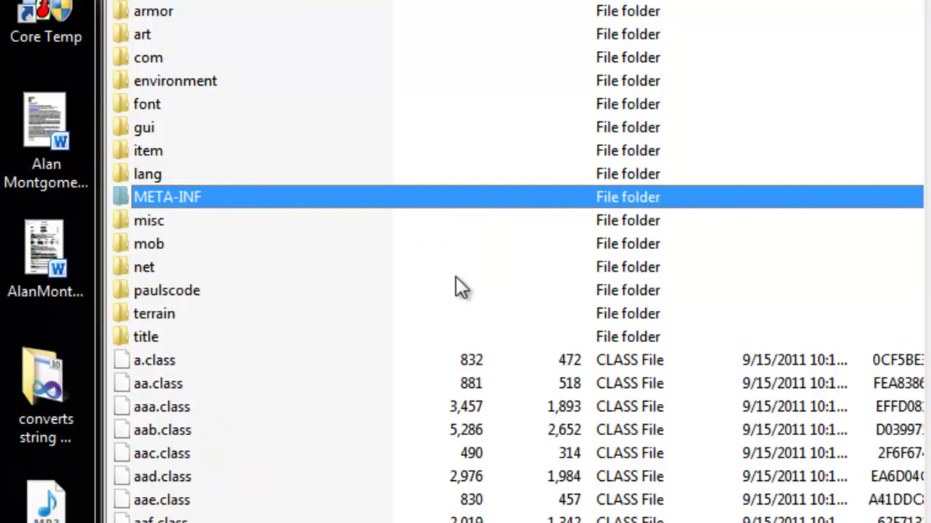
{"action": "key", "text": "Delete"}
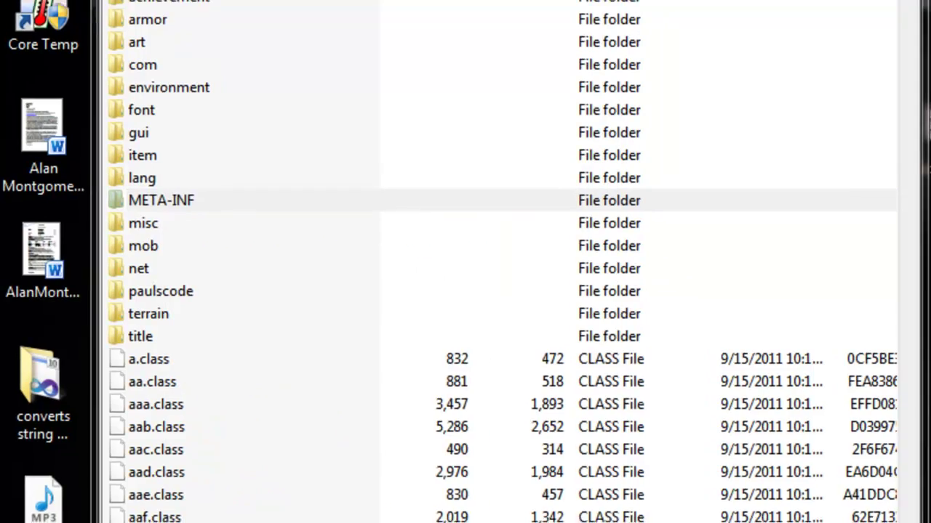
{"action": "left_click", "coordinate": [683, 312]}
{"action": "left_click", "coordinate": [104, 235]}
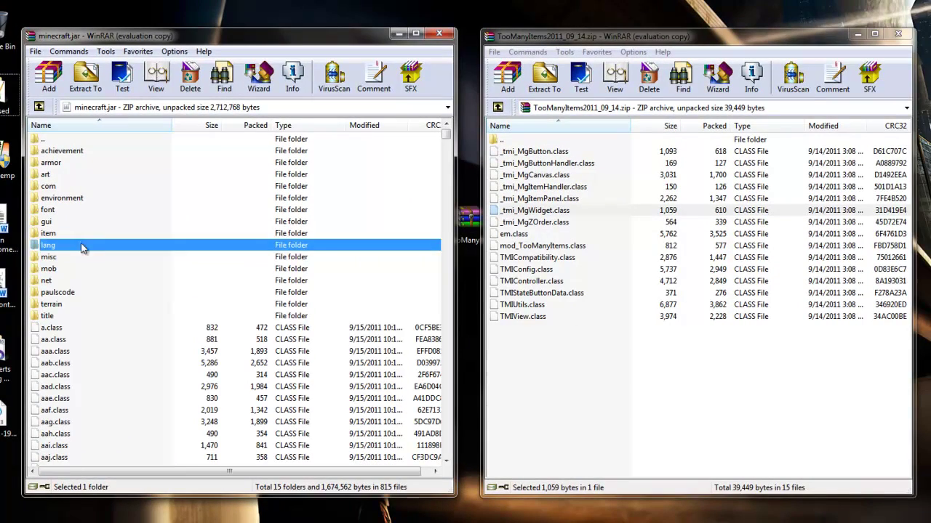
Step: Add all class files from TooManyItems2011_09_14.zip to minecraft.jar, keeping the default archive parameters with the Add and replace files update mode
{"action": "left_click", "coordinate": [580, 234]}
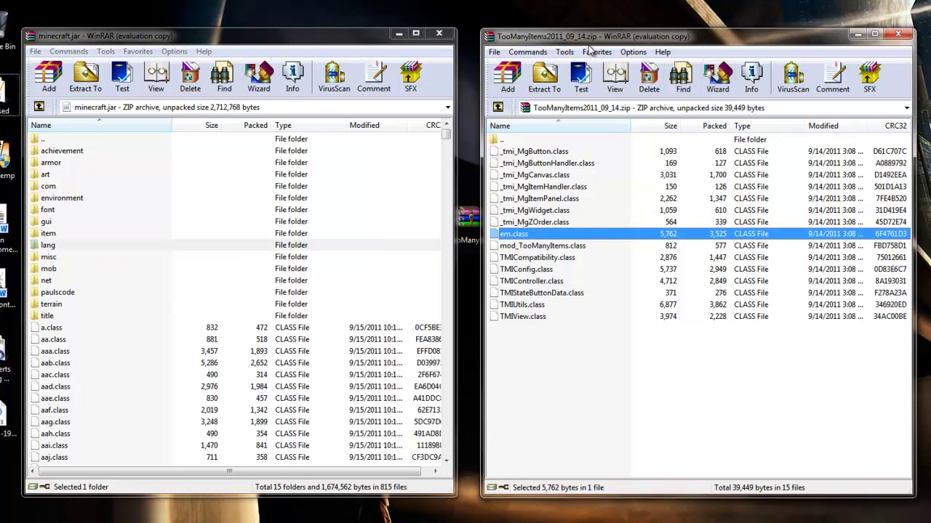
{"action": "mouse_move", "coordinate": [590, 36]}
{"action": "left_mouse_down"}
{"action": "mouse_move", "coordinate": [640, 37]}
{"action": "mouse_move", "coordinate": [597, 36]}
{"action": "left_mouse_up"}
{"action": "left_click", "coordinate": [547, 259]}
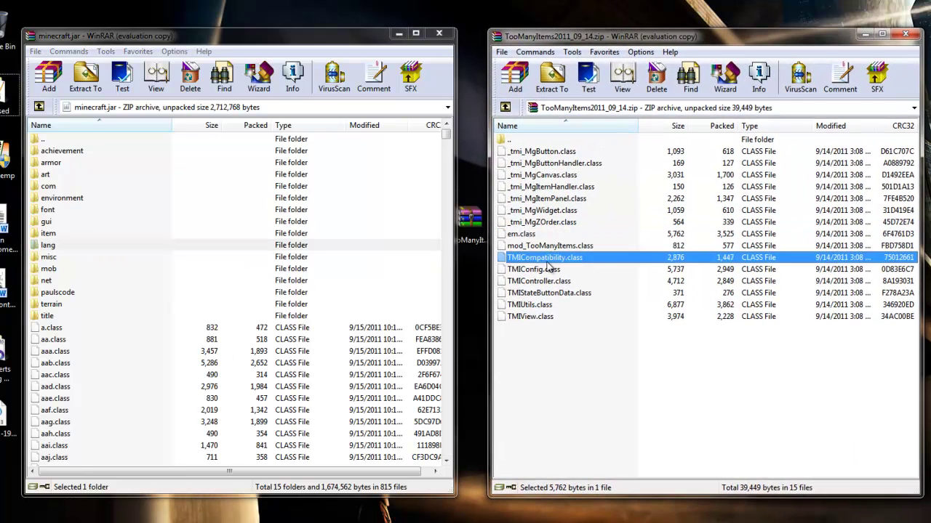
{"action": "key", "text": "ctrl+a"}
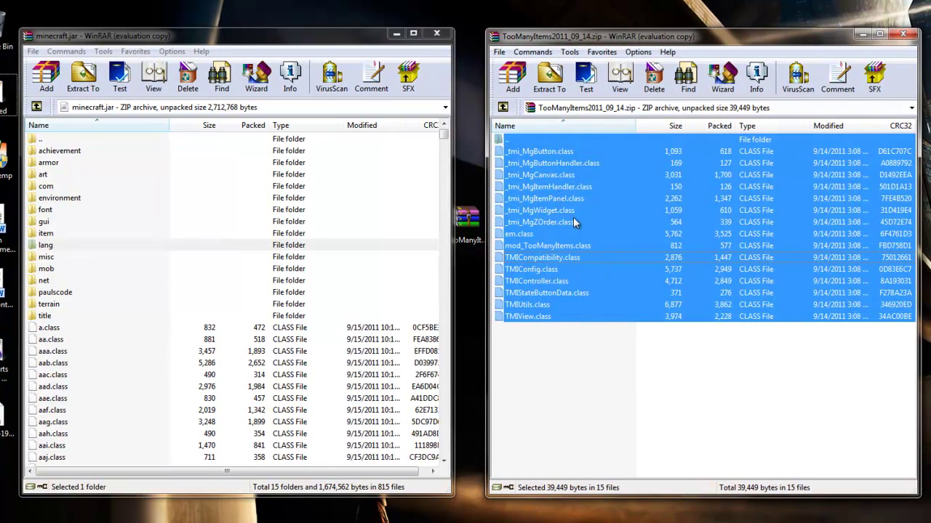
{"action": "left_click", "coordinate": [520, 344]}
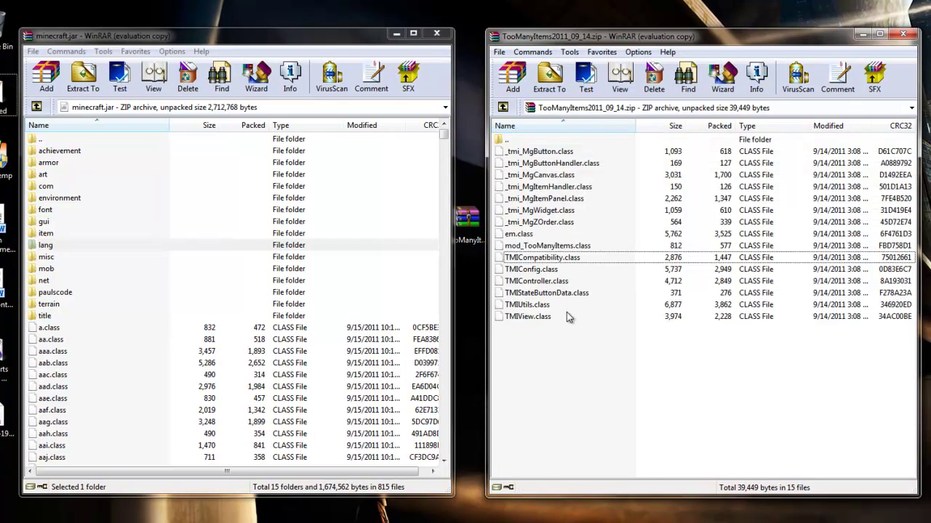
{"action": "key", "text": "ctrl+a"}
{"action": "left_click_drag", "start_coordinate": [527, 339], "coordinate": [491, 234]}
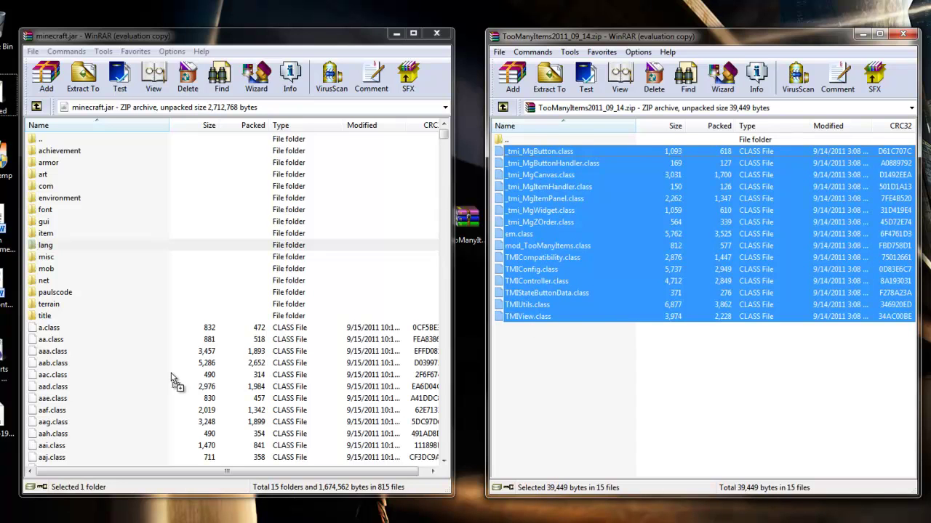
{"action": "left_click_drag", "start_coordinate": [171, 375], "coordinate": [171, 373]}
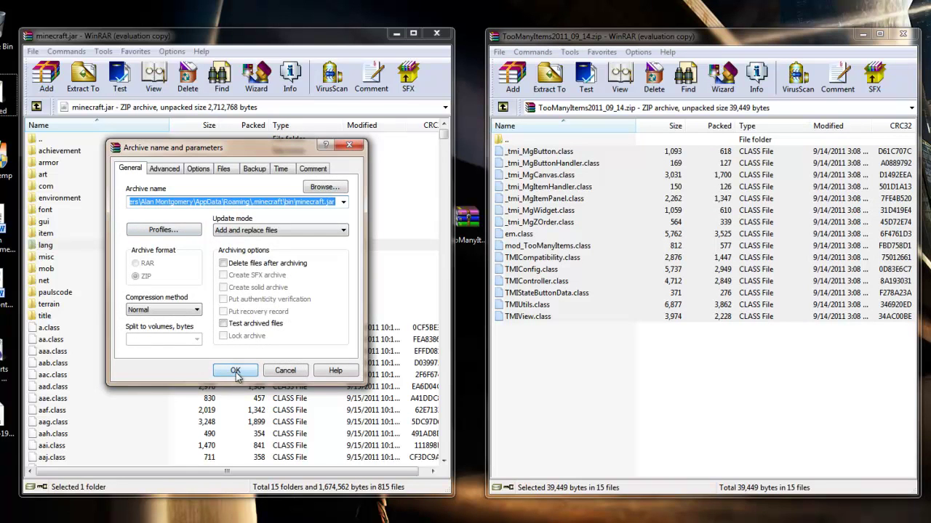
{"action": "left_click", "coordinate": [235, 370]}
Step: Close both archive windows, then launch Minecraft and log in with the remembered account
{"action": "left_click", "coordinate": [902, 34]}
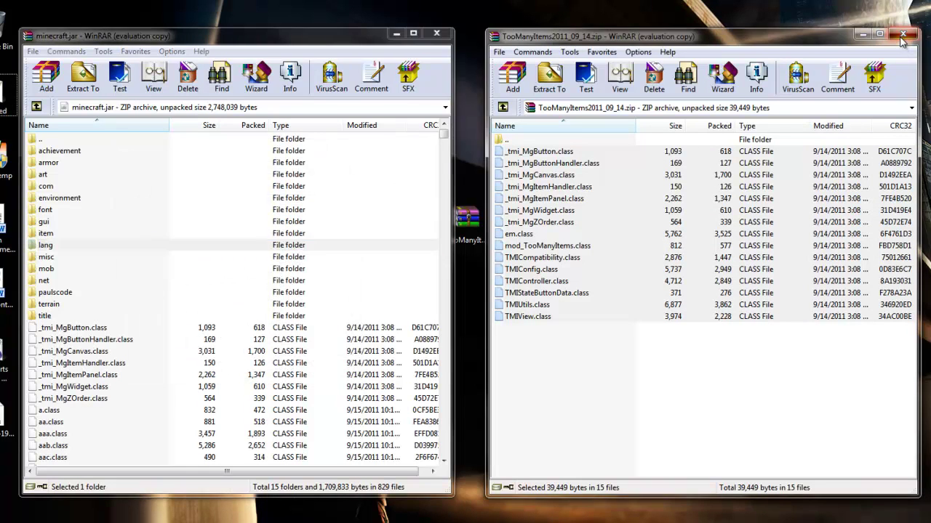
{"action": "left_click", "coordinate": [437, 34]}
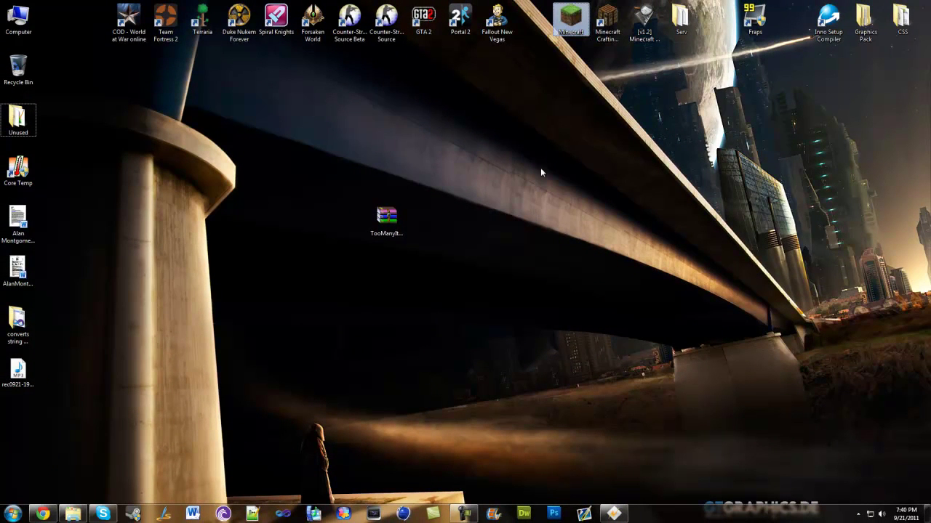
{"action": "left_click_drag", "start_coordinate": [498, 133], "coordinate": [490, 122]}
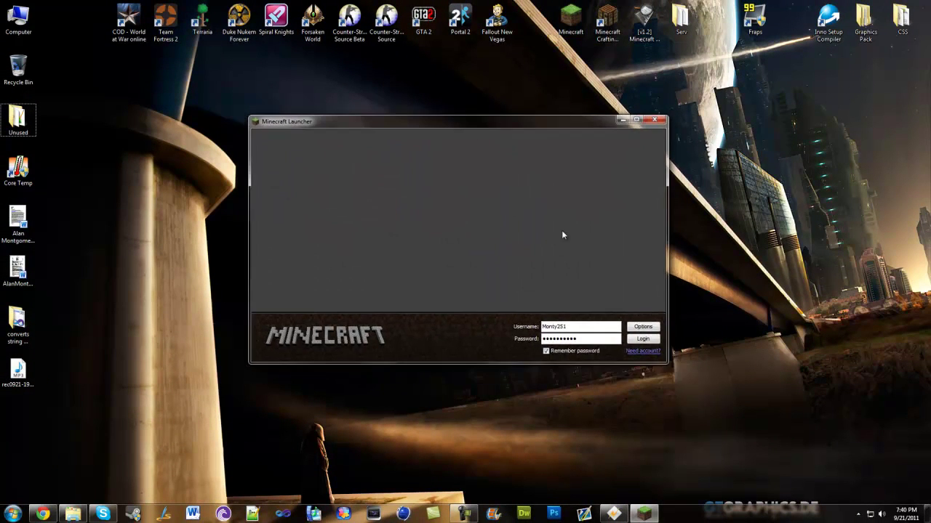
{"action": "left_click", "coordinate": [637, 340]}
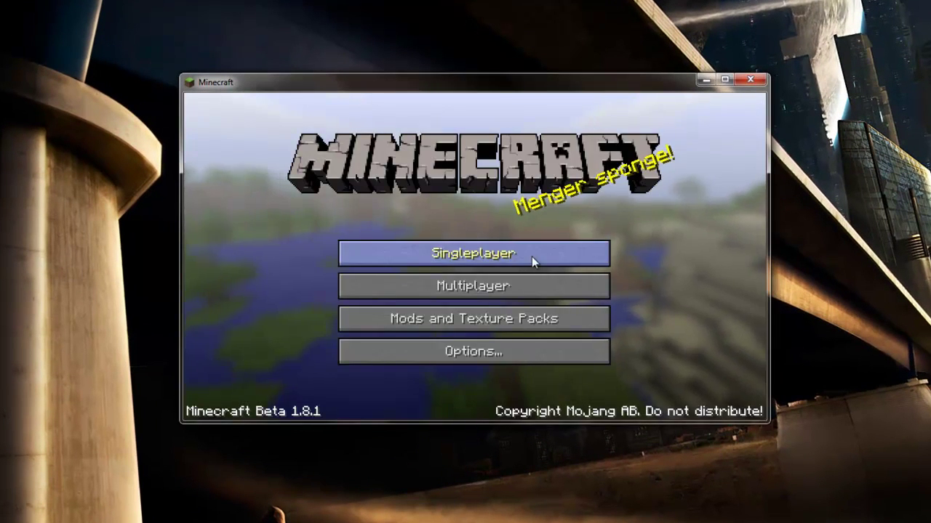
Step: Load the existing single-player survival world dated 9/9/11 10:47 PM
{"action": "left_click", "coordinate": [531, 258]}
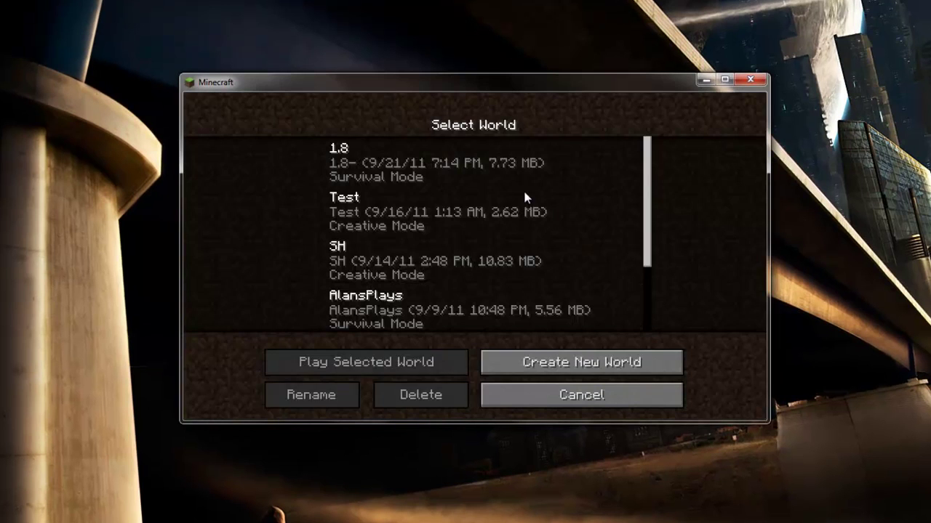
{"action": "left_click", "coordinate": [467, 175]}
{"action": "left_click", "coordinate": [433, 213]}
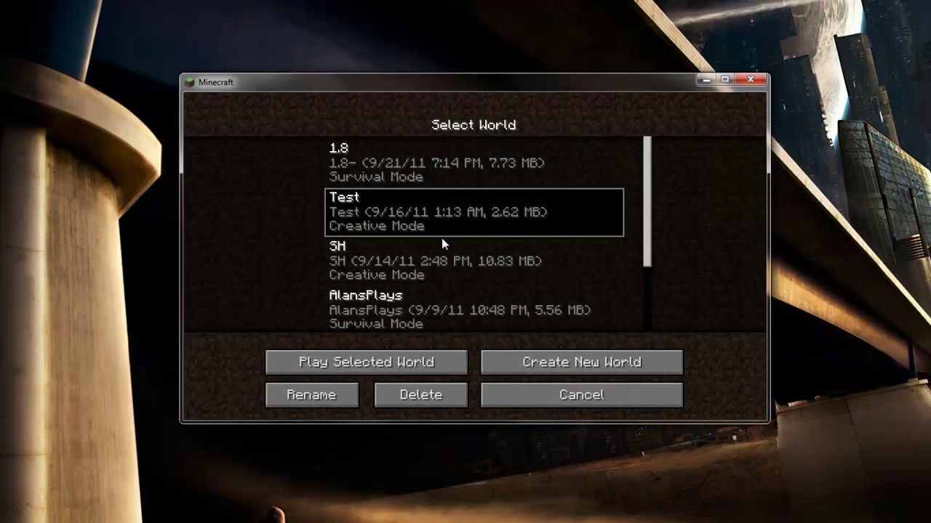
{"action": "left_click", "coordinate": [436, 302]}
{"action": "scroll", "coordinate": [487, 300], "scroll_direction": "down", "scroll_amount": 2}
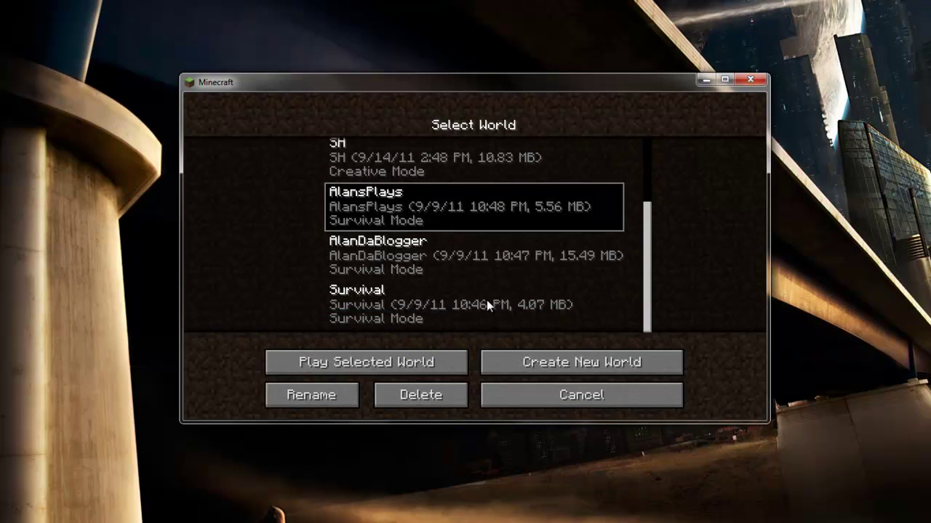
{"action": "left_click", "coordinate": [435, 266]}
{"action": "left_click", "coordinate": [402, 363]}
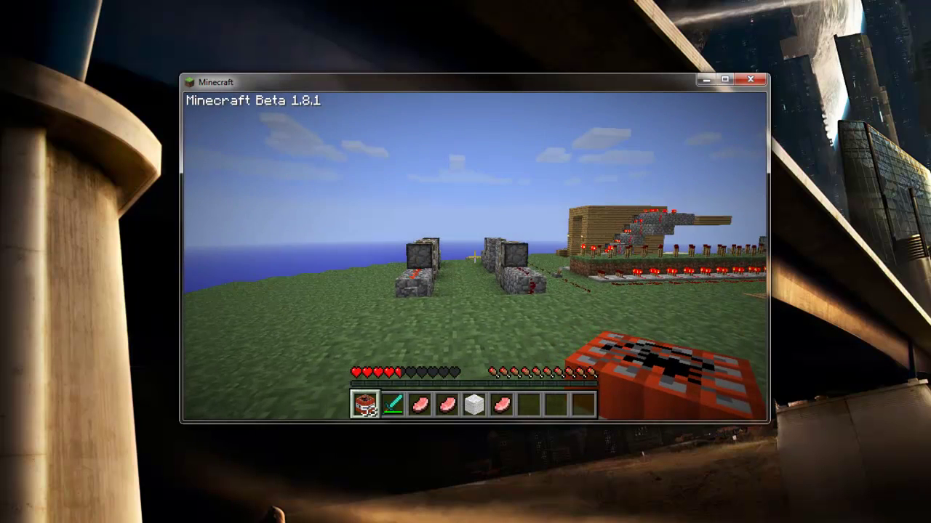
Step: Open the inventory and examine all five pages of the TooManyItems item list
{"action": "key", "text": "e"}
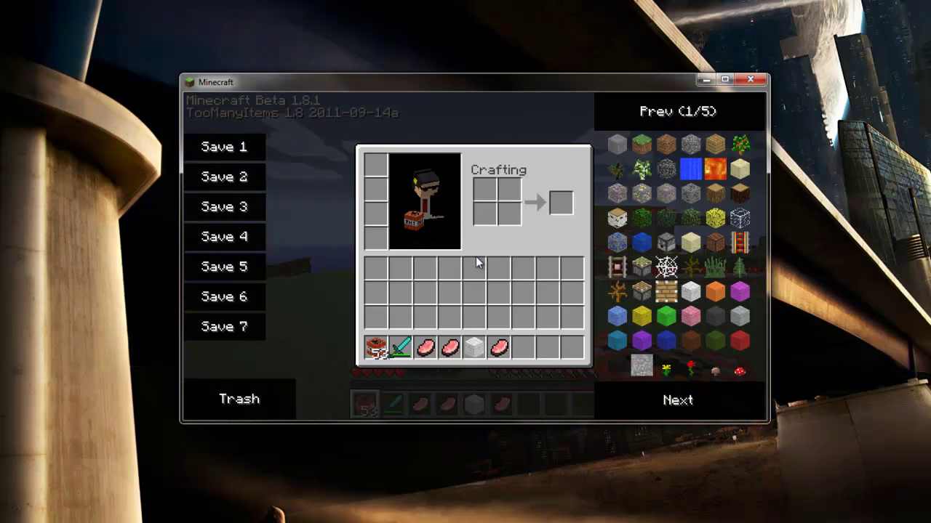
{"action": "left_click", "coordinate": [671, 389]}
{"action": "left_click", "coordinate": [666, 396]}
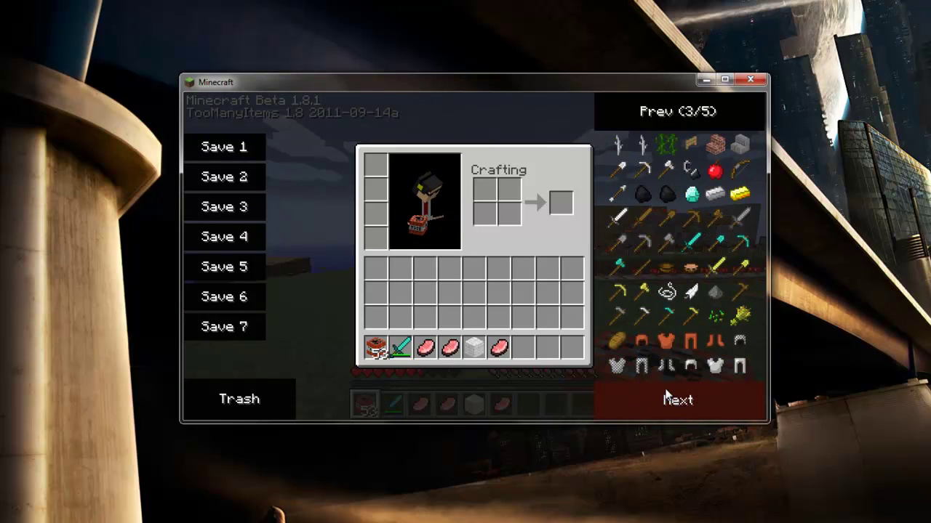
{"action": "left_click", "coordinate": [661, 395]}
{"action": "left_click", "coordinate": [658, 398]}
{"action": "left_click", "coordinate": [659, 400]}
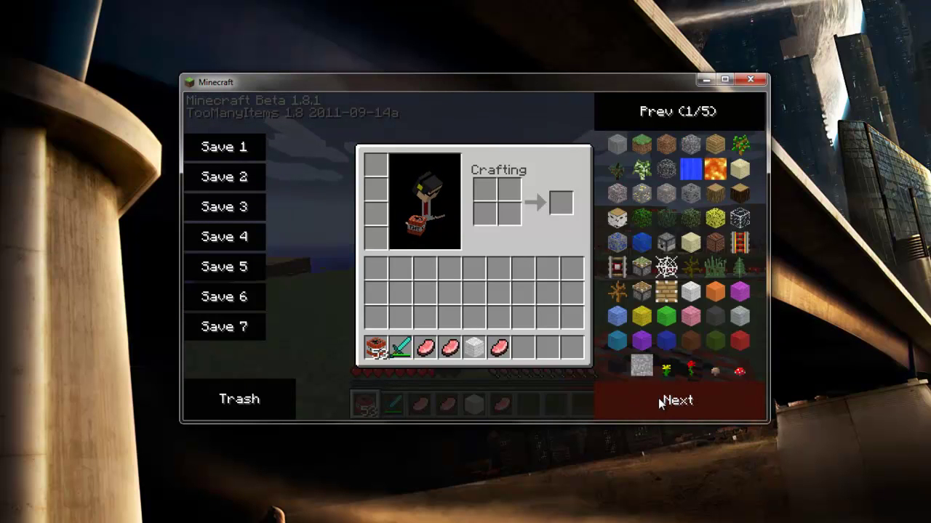
{"action": "left_click", "coordinate": [659, 400]}
{"action": "left_click", "coordinate": [658, 401]}
{"action": "left_click", "coordinate": [658, 401]}
{"action": "left_click", "coordinate": [658, 402]}
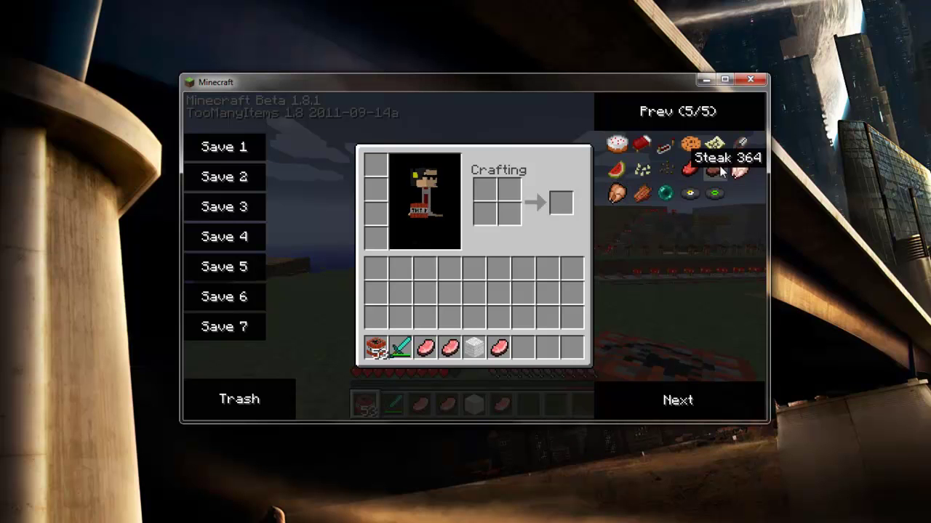
{"action": "left_click", "coordinate": [676, 400]}
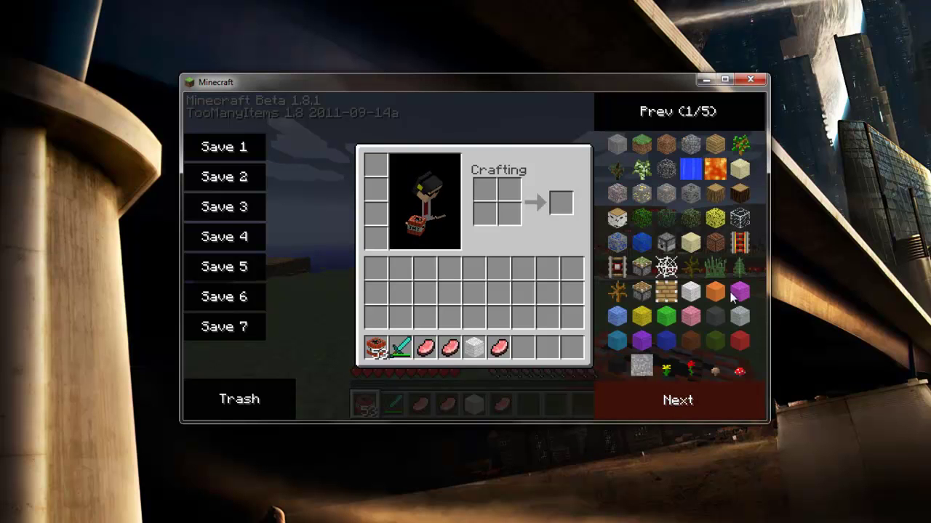
Step: Take a stack of 64 leaves from the TooManyItems list and hold it as the active hotbar item
{"action": "left_click", "coordinate": [641, 224]}
{"action": "key", "text": "e"}
{"action": "scroll", "coordinate": [474, 256], "scroll_direction": "down", "scroll_amount": 6}
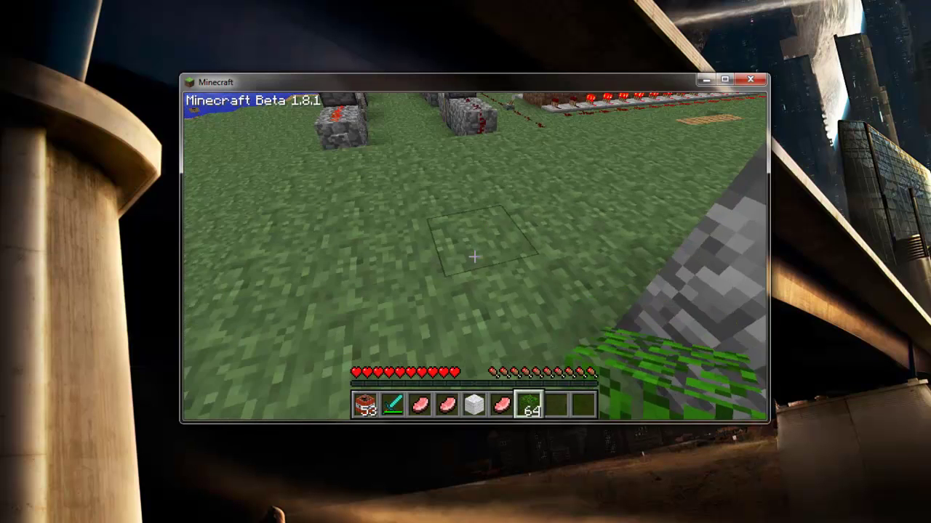
Step: Leave the world for the title screen and close Minecraft
{"action": "key", "text": "Escape"}
{"action": "left_click", "coordinate": [509, 328]}
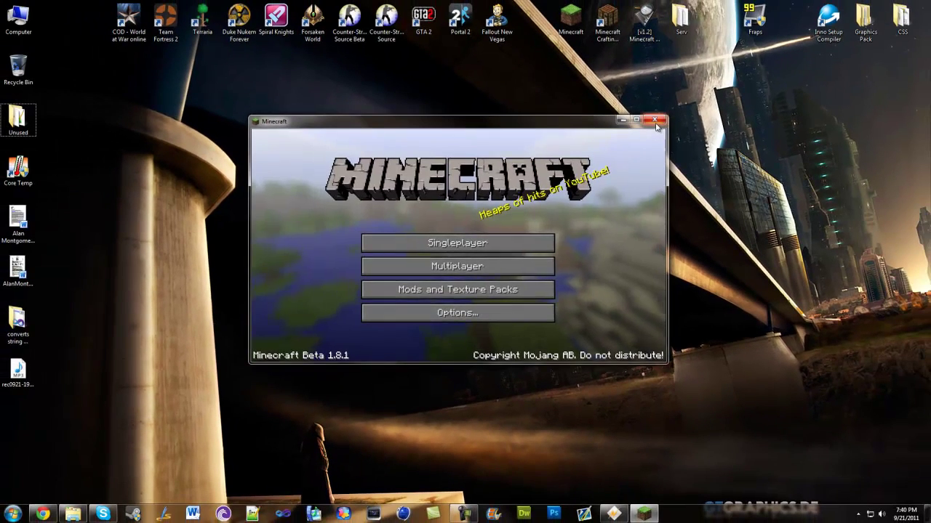
{"action": "left_click", "coordinate": [738, 85]}
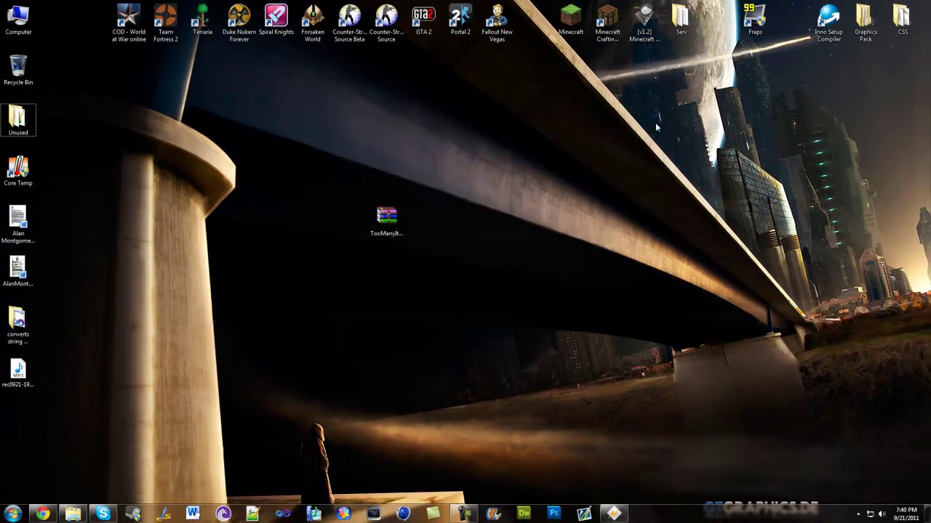